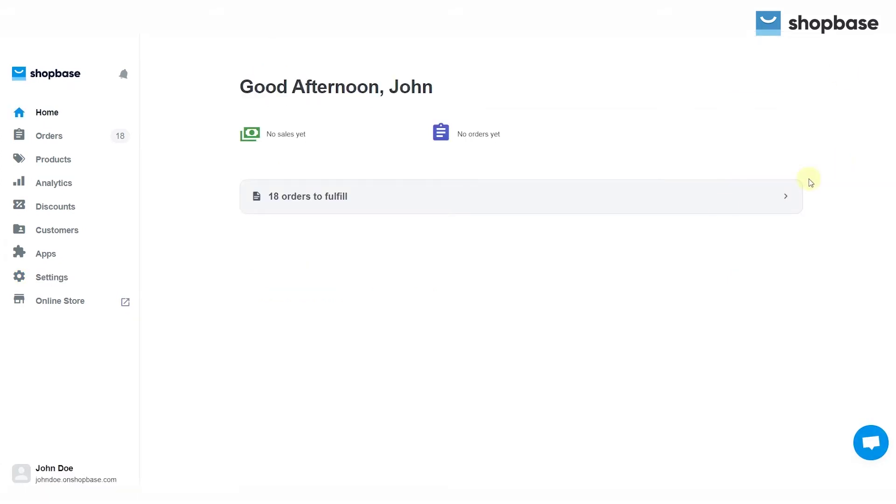
From Settings > Shipping, open a blank Add shipping zone form and scroll to its rate sections
click(50, 280)
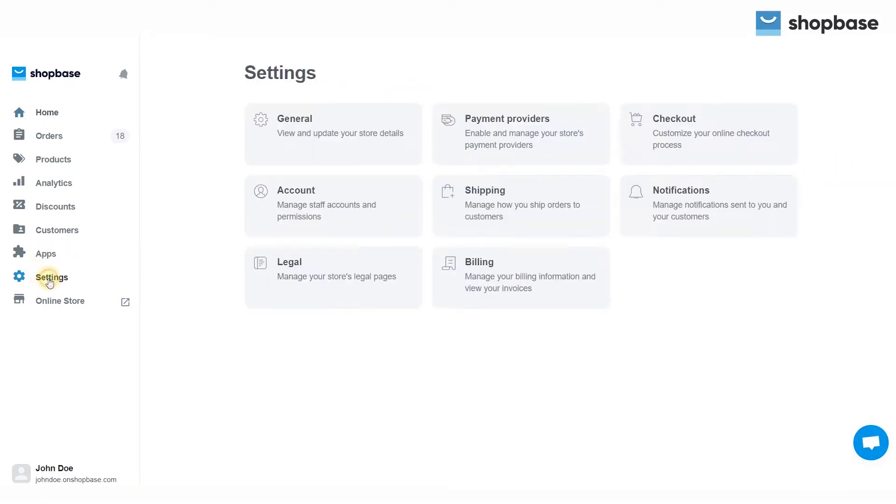
click(563, 212)
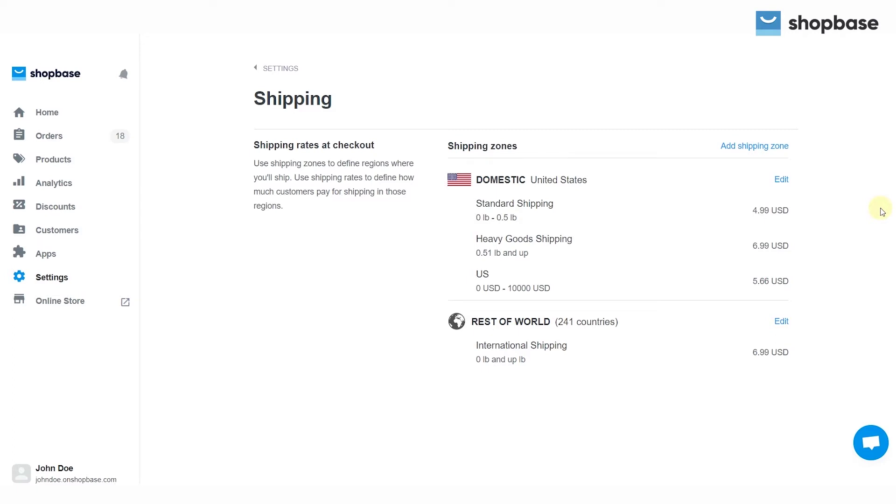
click(782, 146)
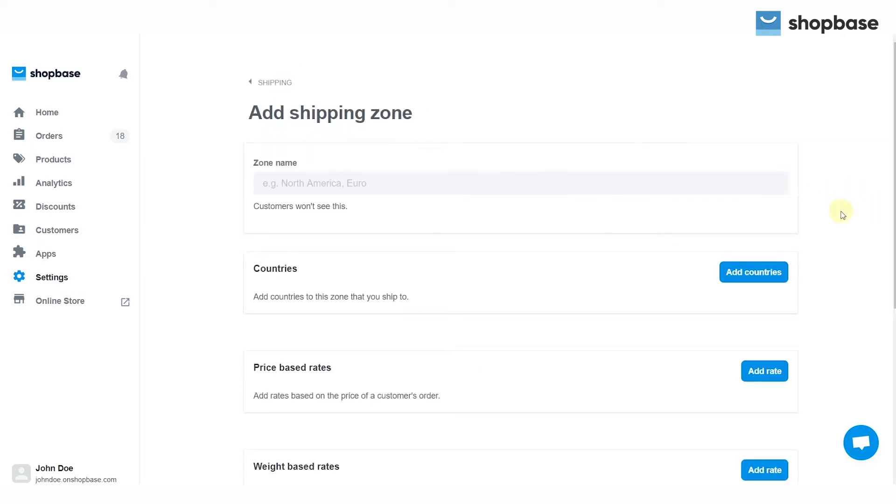
scroll(843, 215, down, 4)
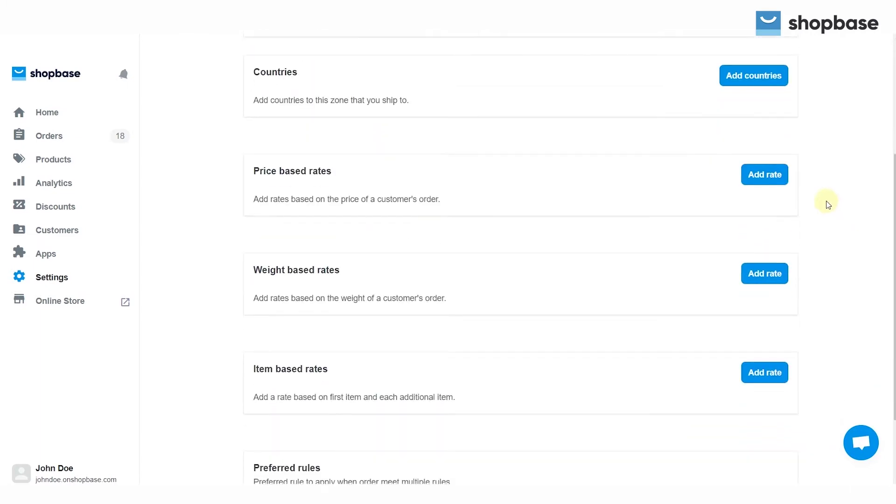
Add a price-based rate named 'Demo Shipping' with a 20 USD minimum order price and no maximum
click(769, 178)
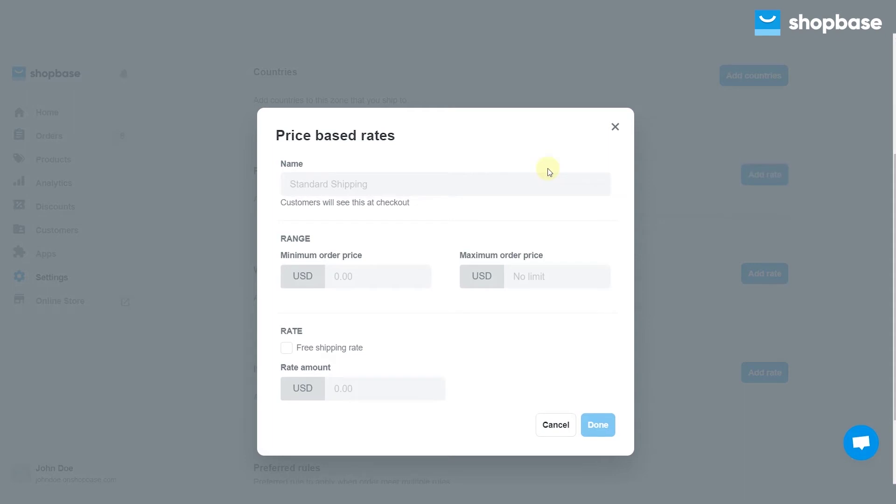
click(521, 182)
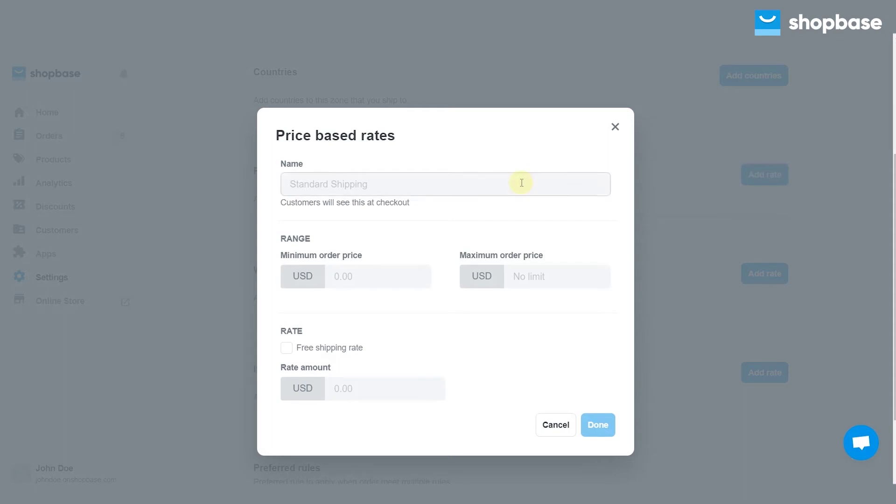
text(Demo Shipping)
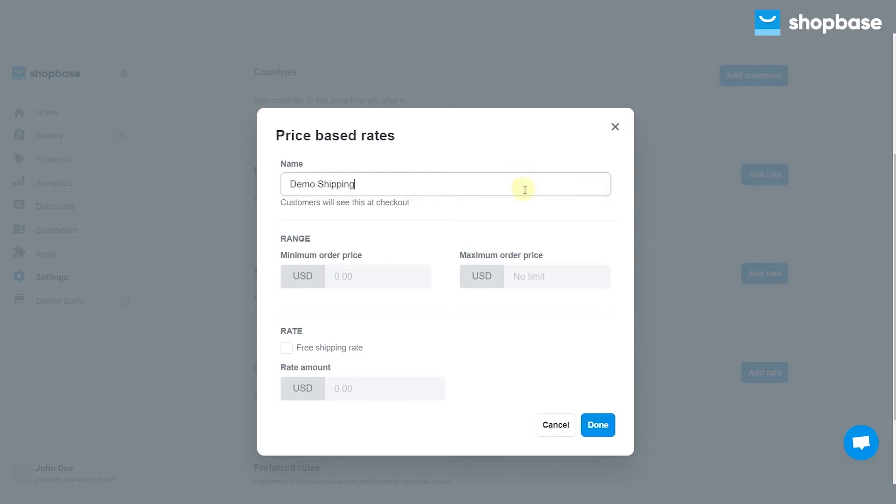
click(536, 206)
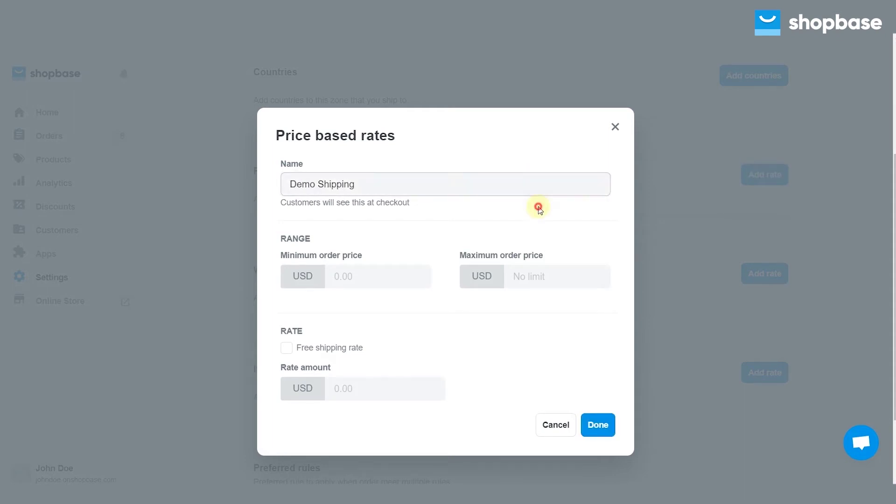
click(367, 268)
text(20)
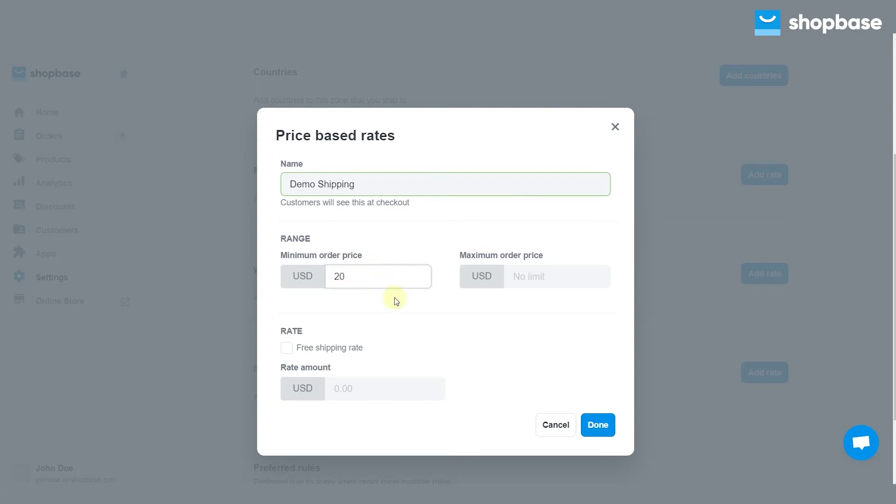
click(547, 273)
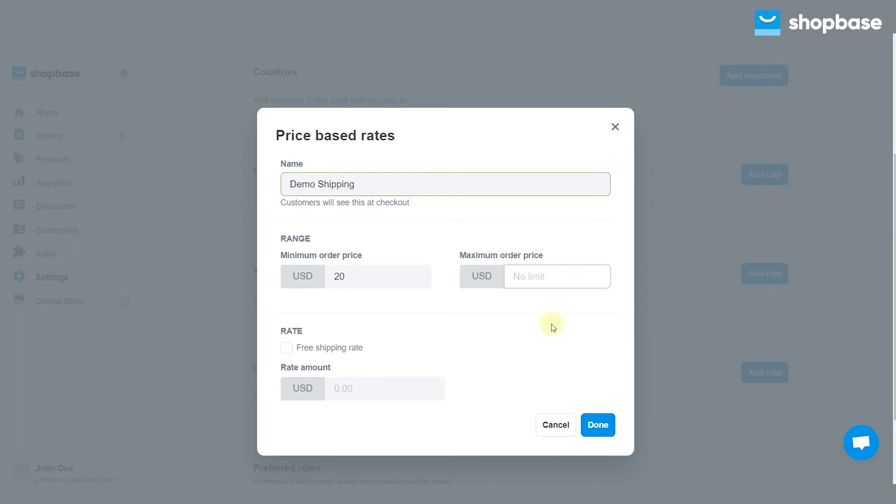
click(551, 322)
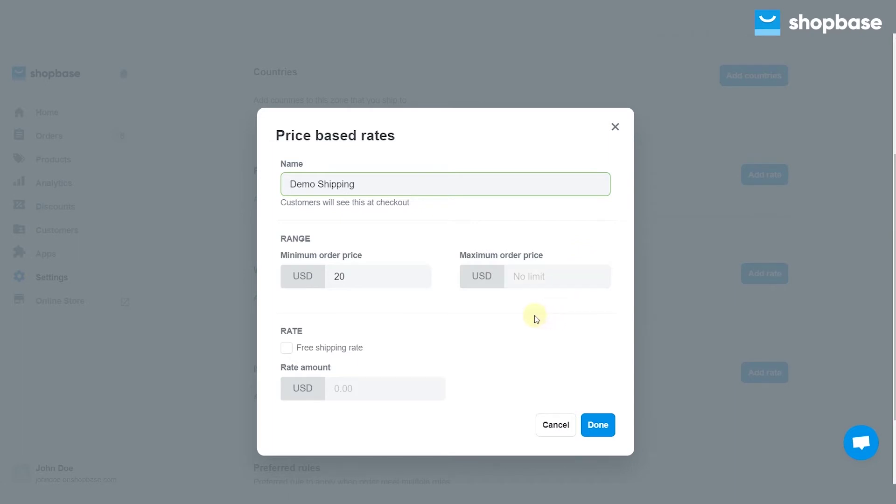
Confirm Demo Shipping at 50 USD for orders 20 USD and up, then review the zone's rates
click(286, 350)
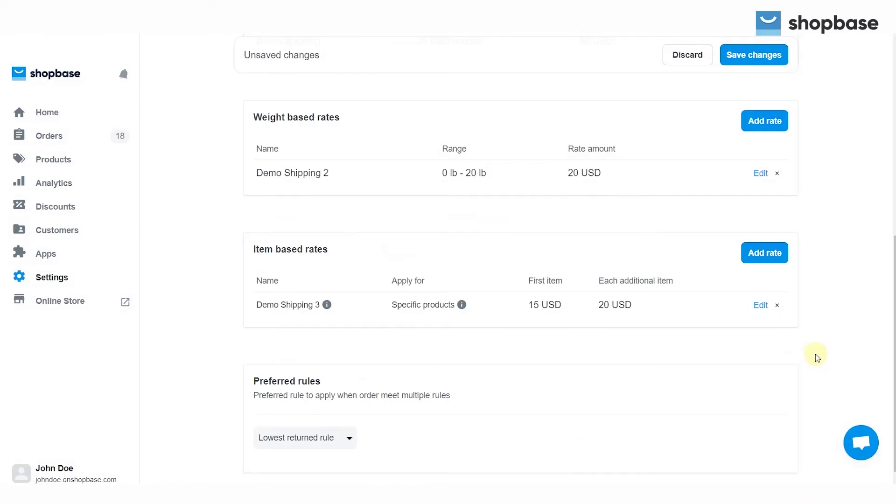
scroll(816, 352, down, 1)
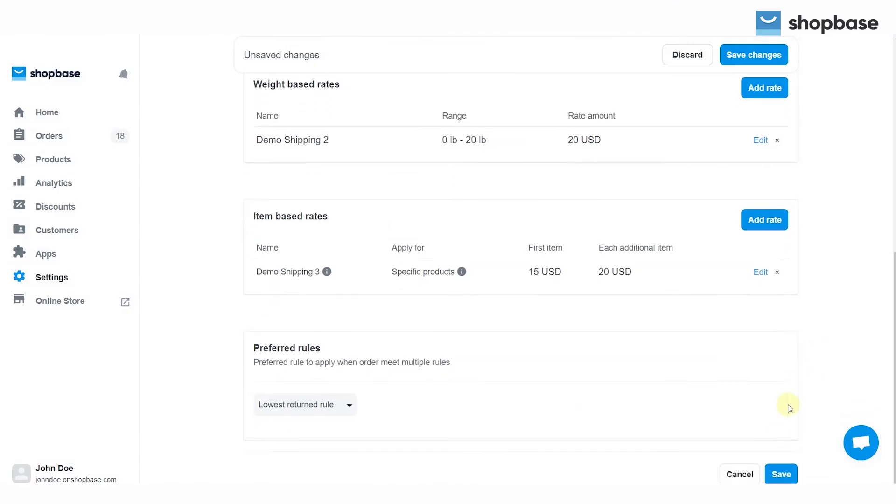
click(778, 475)
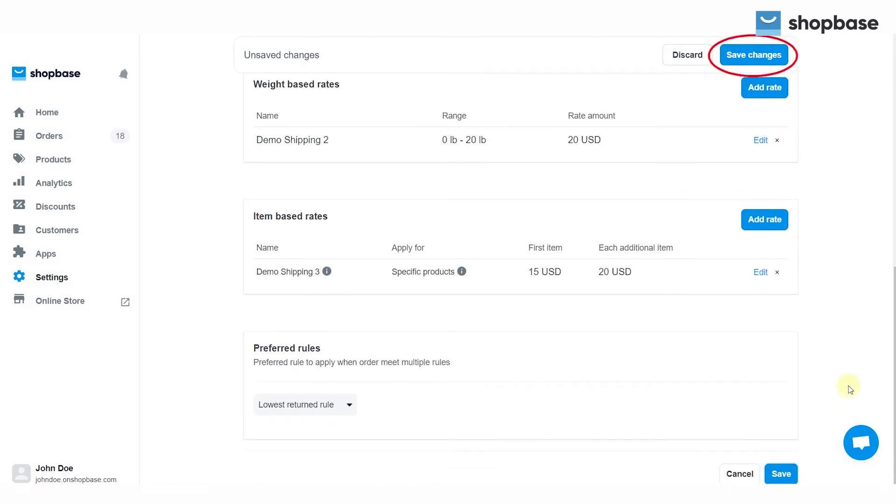
scroll(849, 390, up, 6)
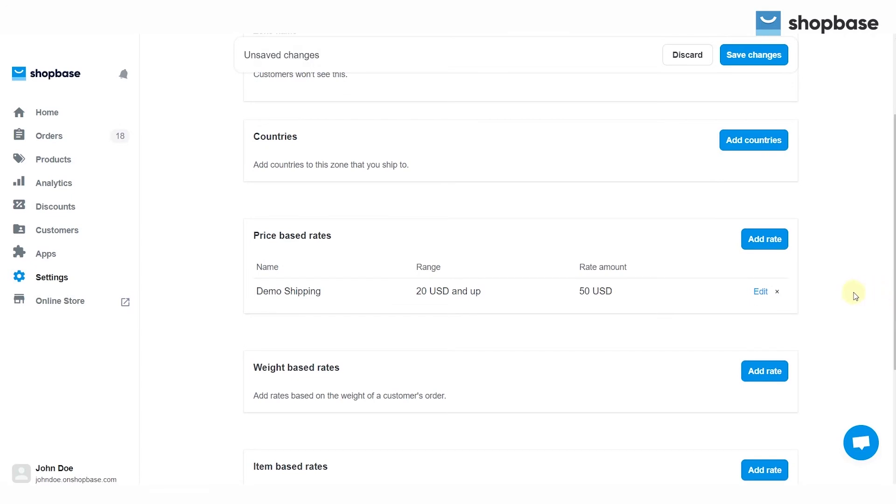
scroll(851, 294, down, 3)
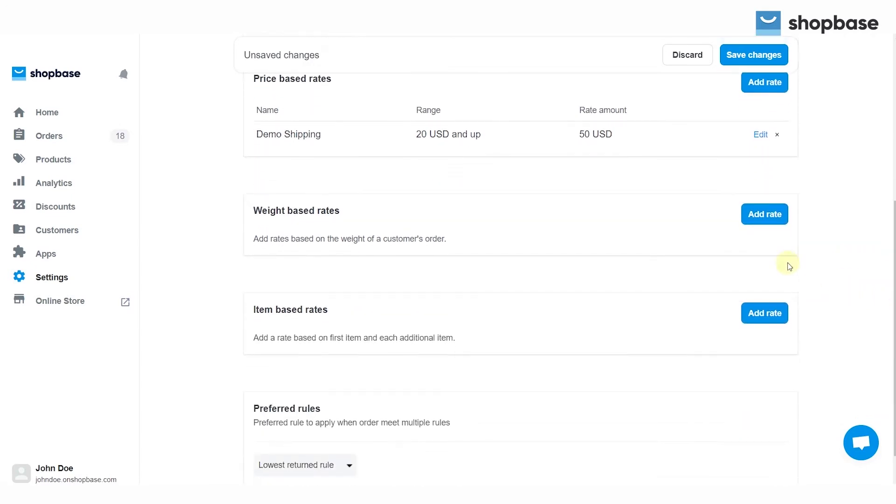
Add a weight-based rate named 'Demo Shipping 2' covering 0 lb to 20 lb
click(754, 217)
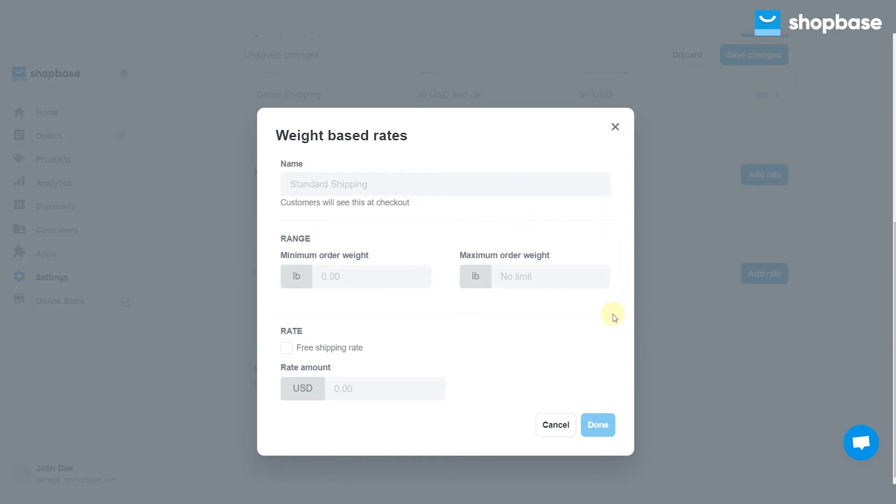
click(526, 182)
text(Demo Shipping 2)
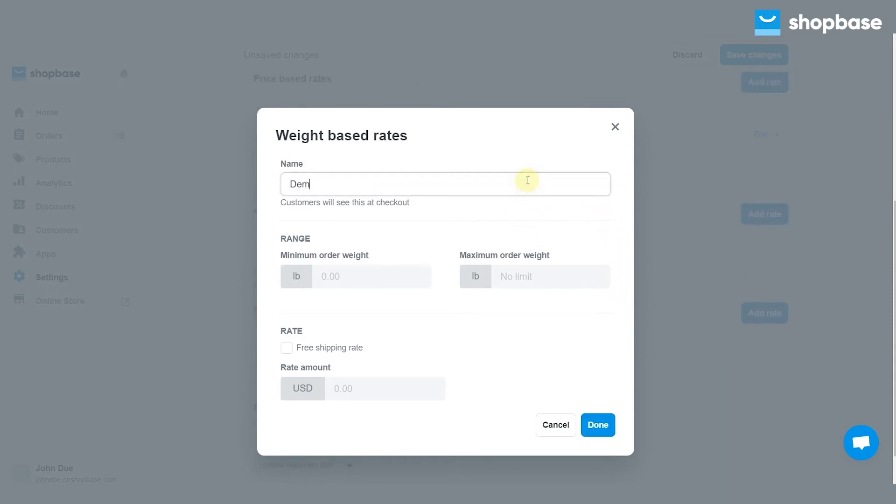
click(395, 267)
text(0)
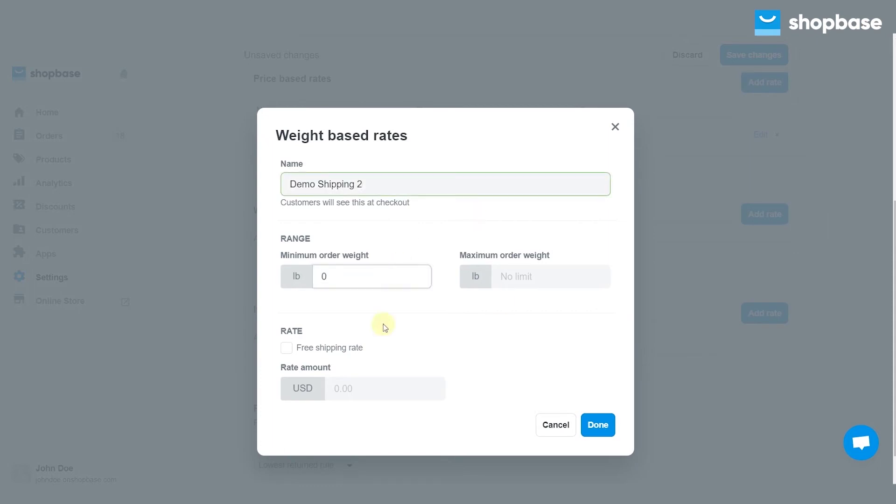
click(536, 281)
text(20)
Keep Demo Shipping 2 as a paid rate charging 20 USD and confirm it
double_click(343, 345)
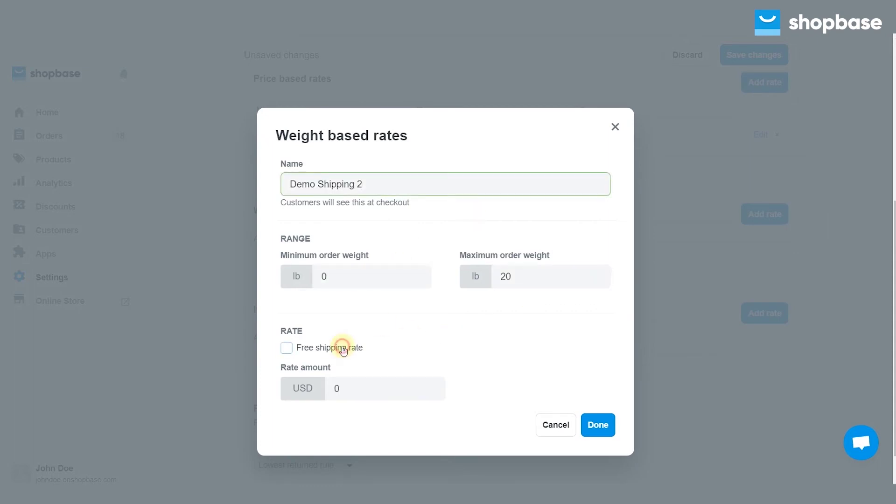
click(355, 385)
click(351, 389)
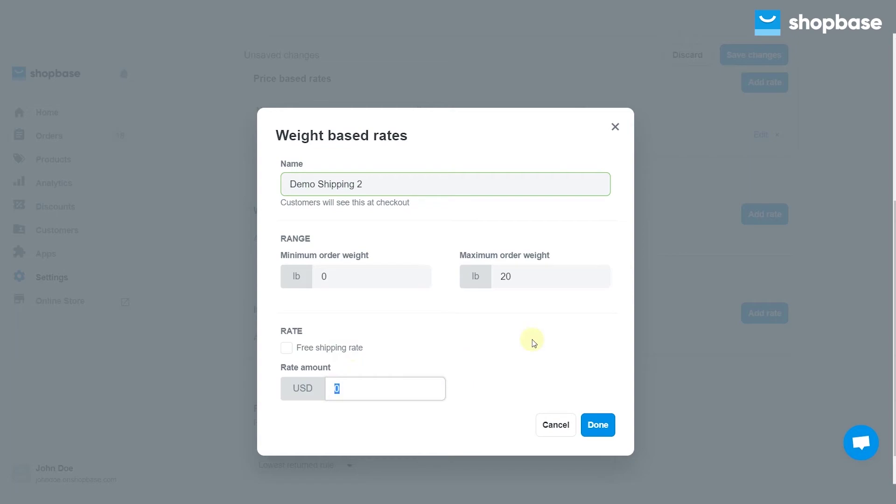
text(20)
click(599, 424)
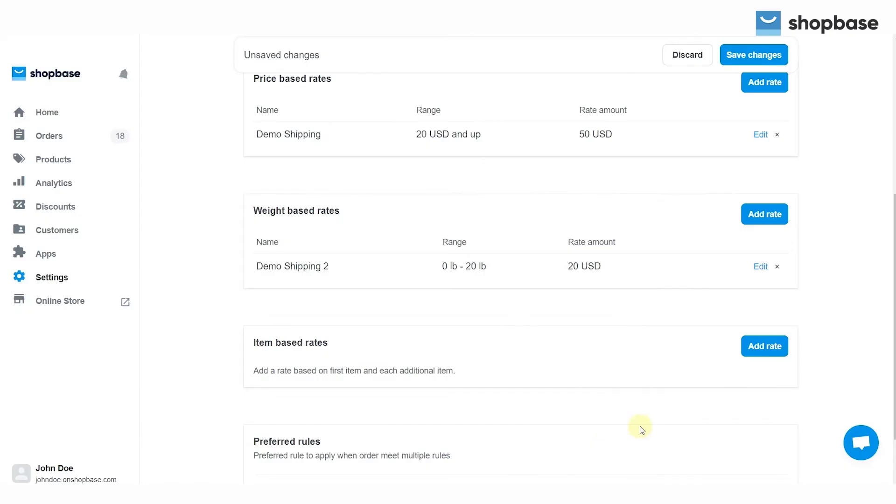
scroll(863, 360, down, 2)
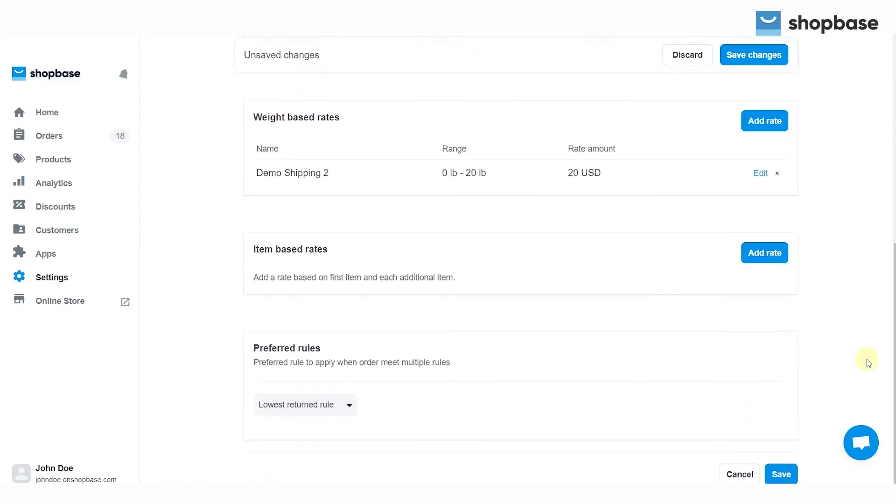
Add an item-based rate named 'Demo Shipping 3' with group tag 'Demo'
click(769, 262)
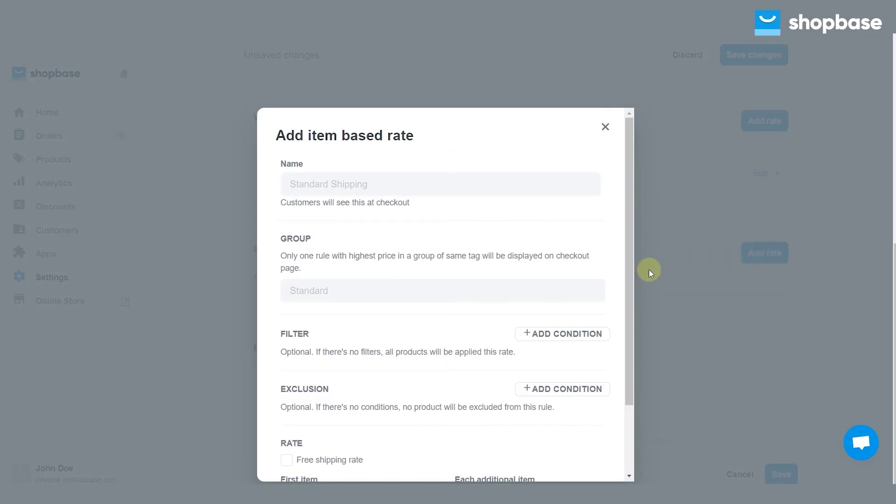
click(494, 185)
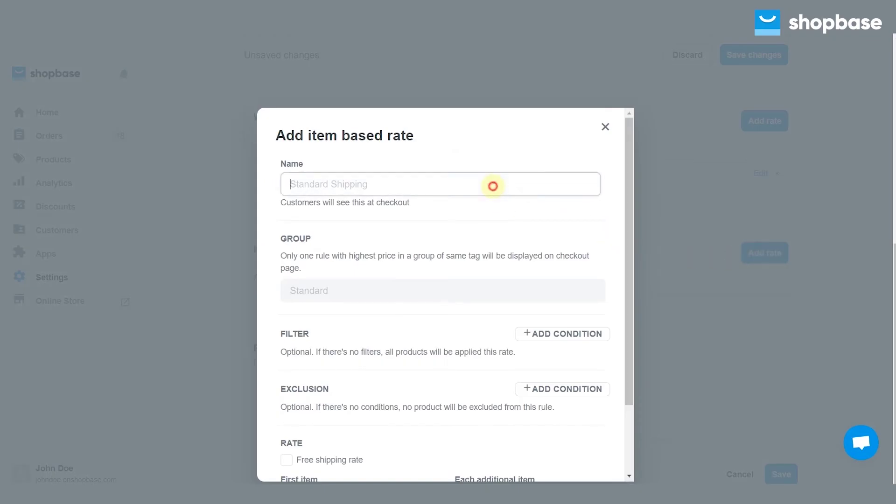
text(Demo Shipping 3)
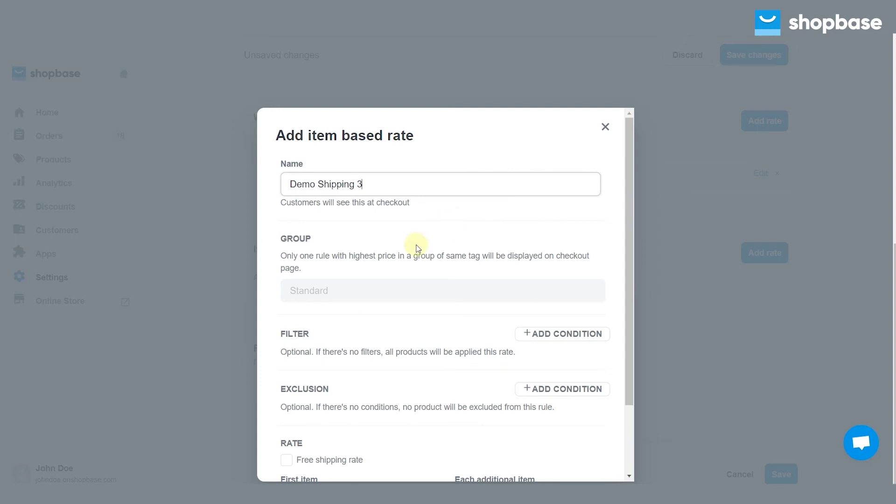
click(374, 291)
text(Demo)
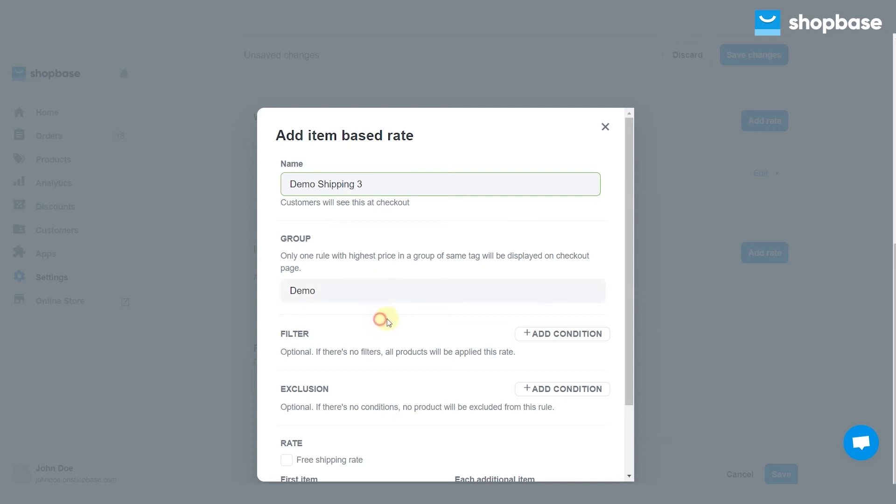
Limit the rate to product SKUs containing 'hoddies', keep free shipping off, and select the first item price
click(568, 334)
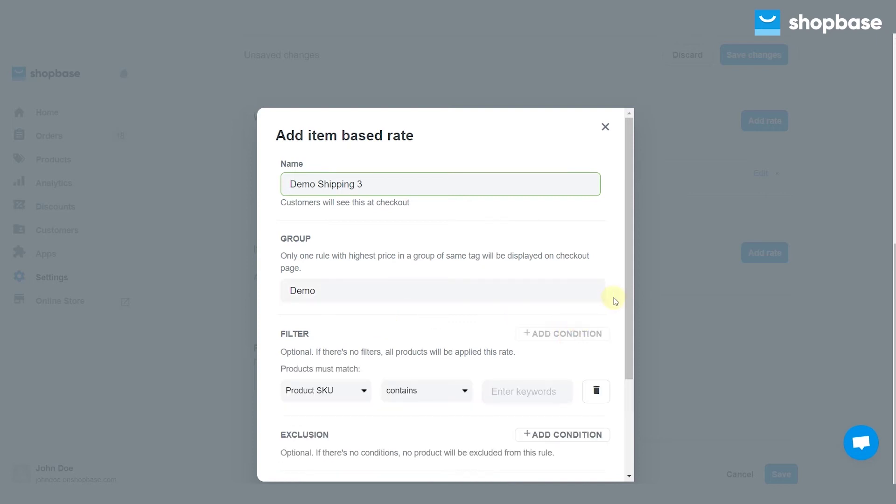
scroll(615, 300, down, 2)
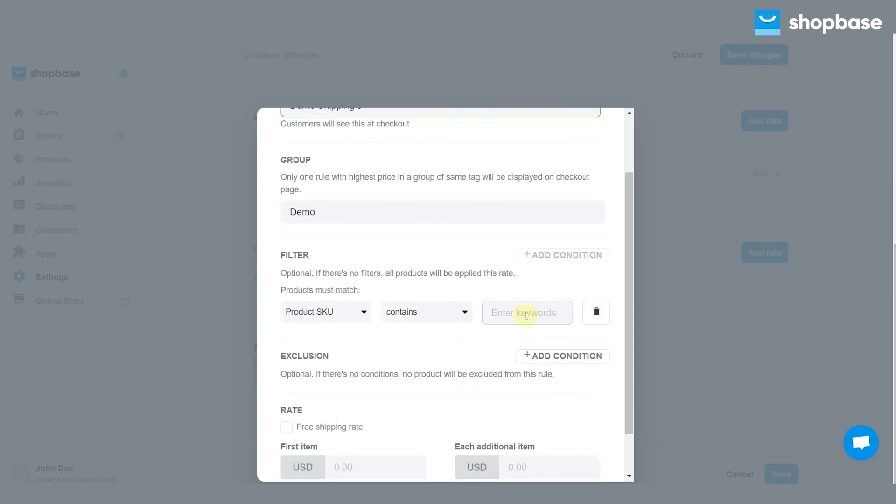
click(526, 315)
text(hoddies)
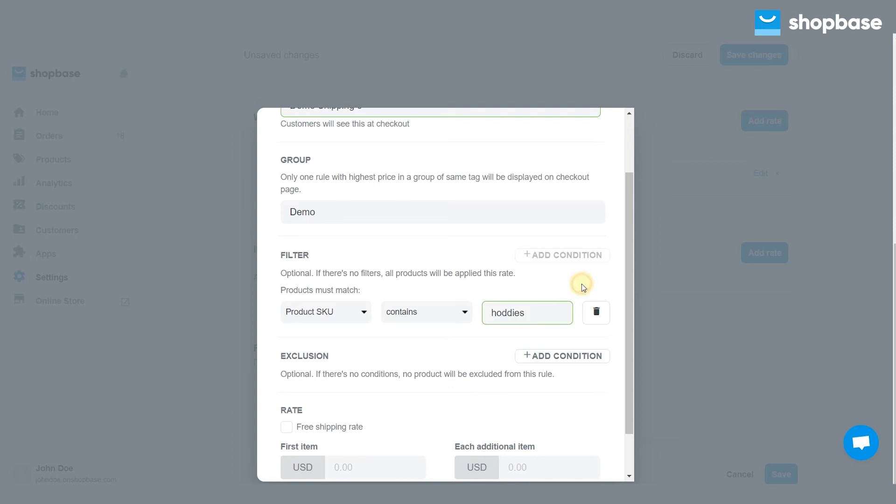
scroll(583, 287, down, 2)
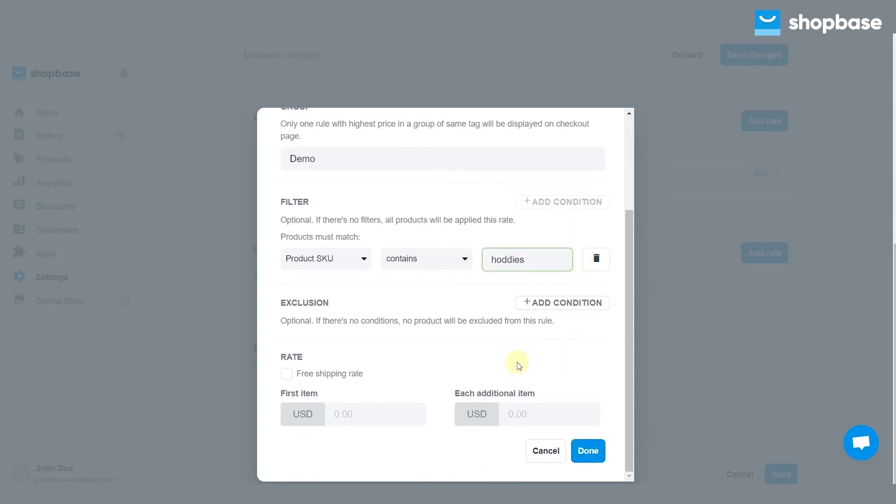
click(331, 374)
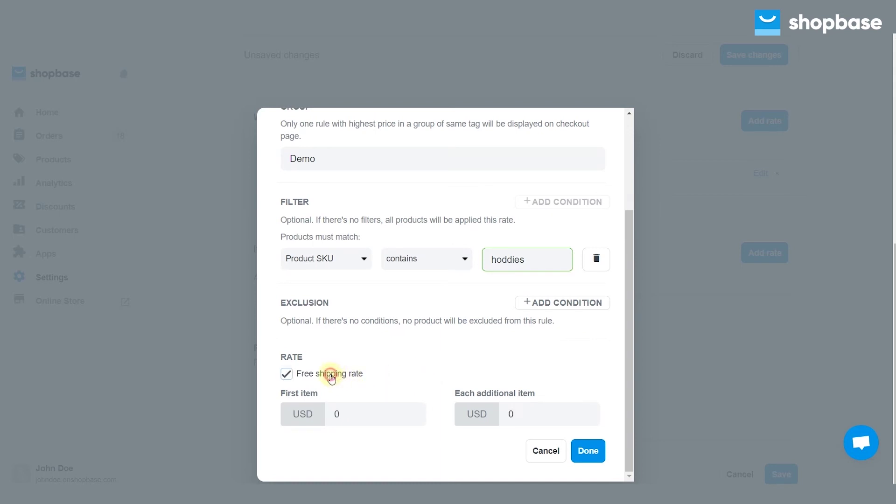
click(330, 376)
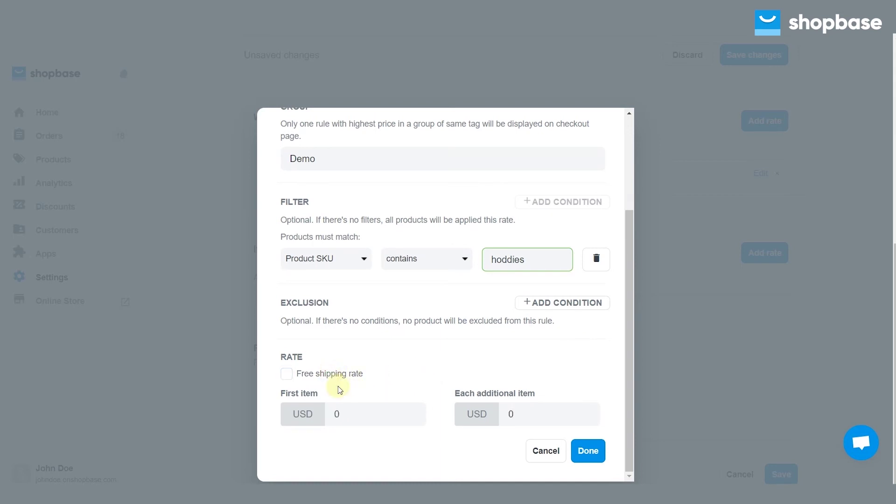
double_click(350, 414)
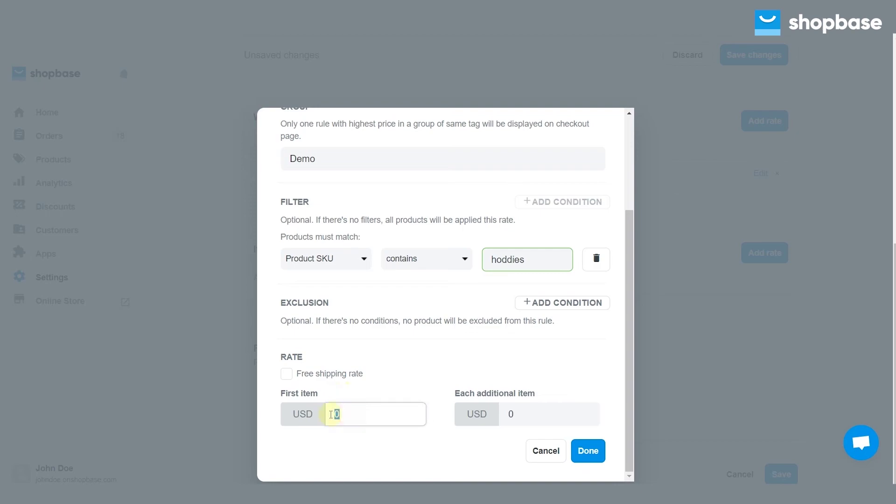